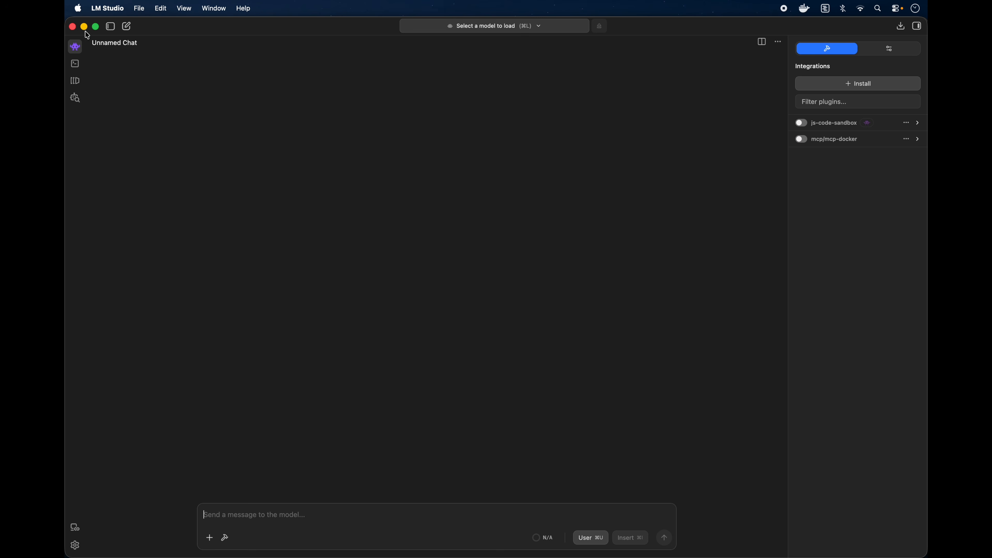
# Open the local server page and examine its reachable address and the list of models available to load.
pyautogui.click(75, 67)
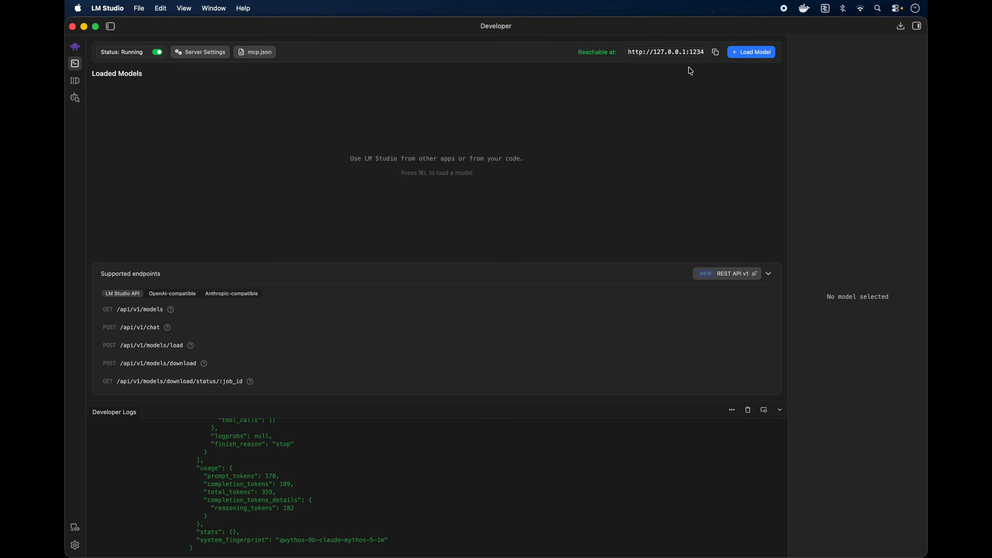
pyautogui.moveTo(636, 53); pyautogui.dragTo(669, 53)
pyautogui.click(694, 53)
pyautogui.click(761, 54)
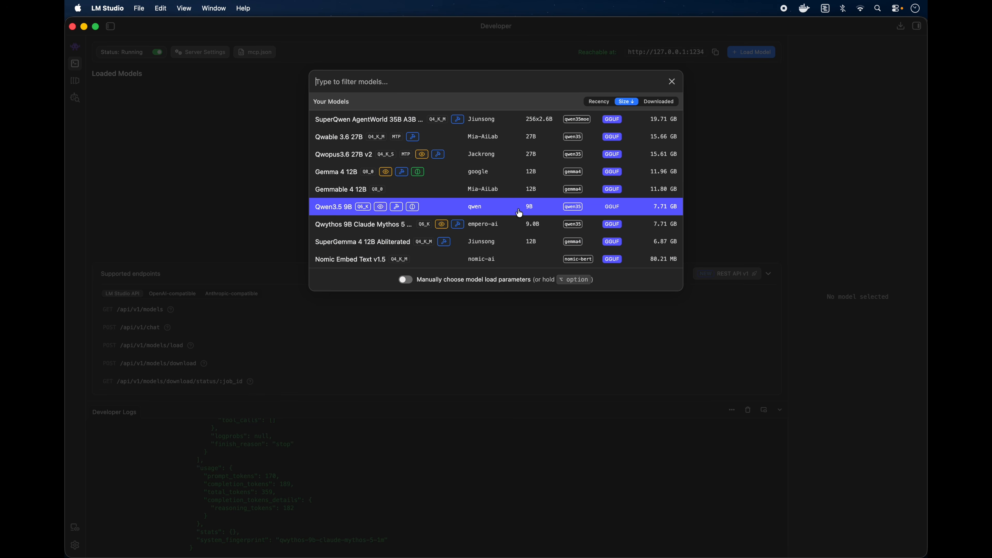
pyautogui.click(261, 137)
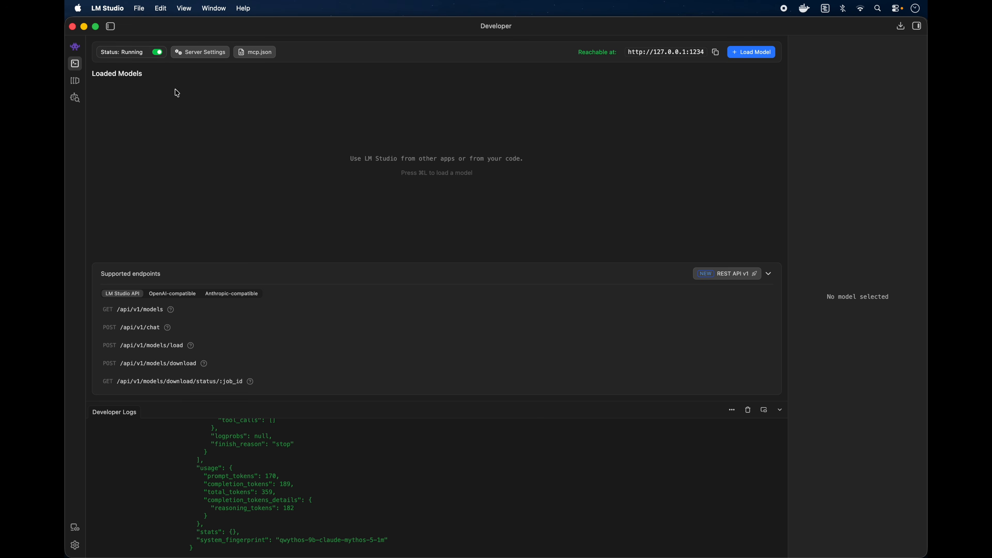
# Browse the model catalogue and examine the download options of Gemma 4 12B QAT.
pyautogui.click(75, 98)
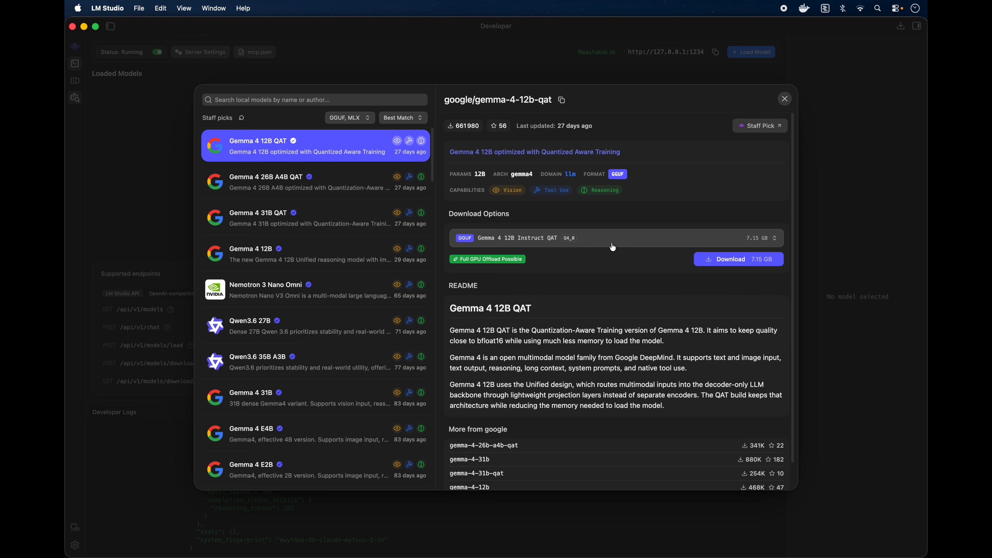
pyautogui.click(745, 244)
pyautogui.click(707, 279)
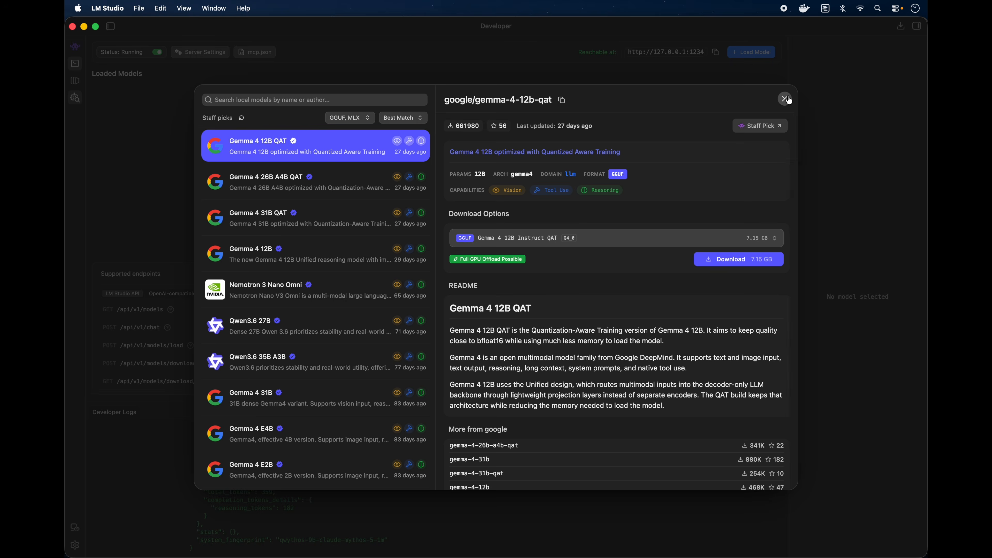
pyautogui.click(785, 98)
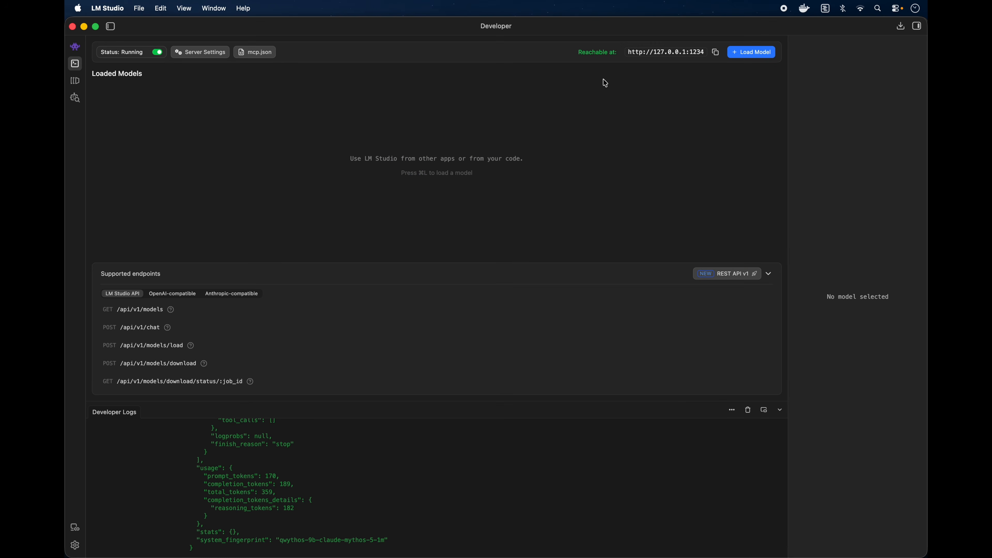
# Enable manually chosen load parameters and open the load settings of SuperGemma 4 12B Abliterated.
pyautogui.click(752, 56)
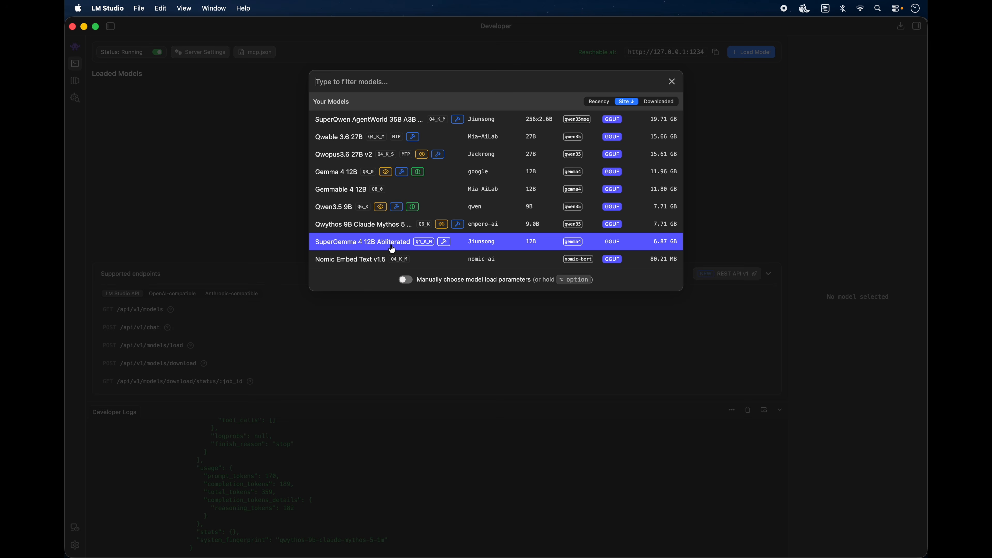
pyautogui.click(405, 285)
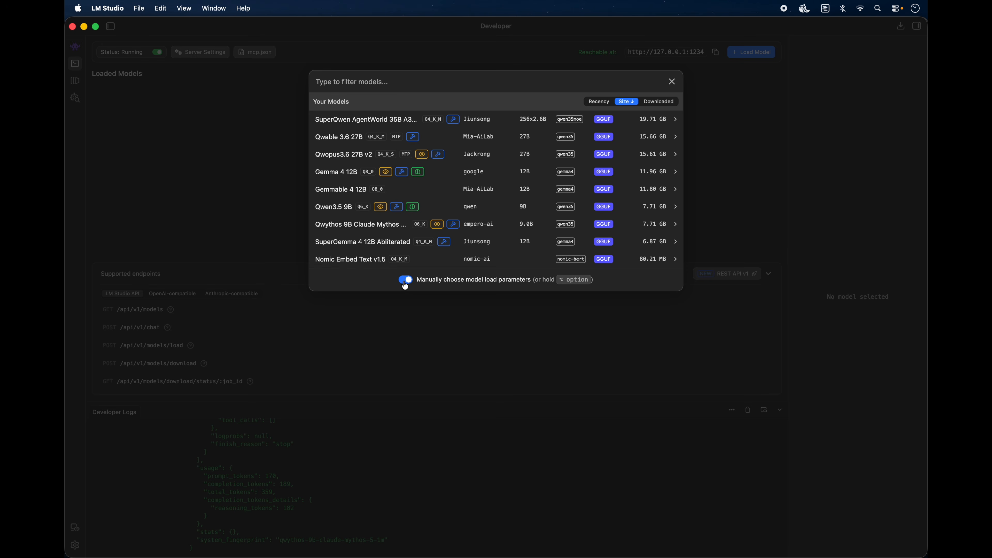
pyautogui.click(675, 245)
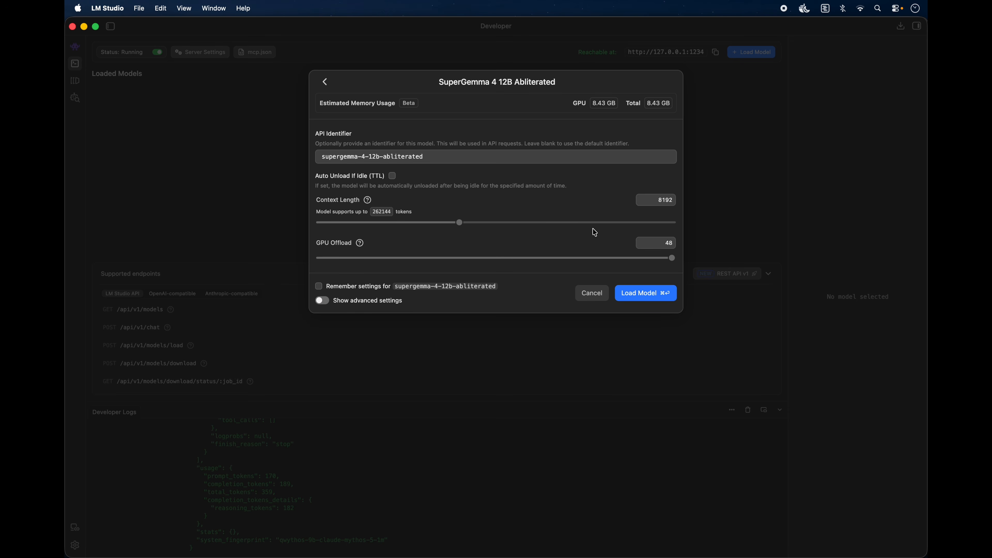
# Set the context length to 70000 tokens and load the SuperGemma model.
pyautogui.doubleClick(664, 201)
pyautogui.write('64000')
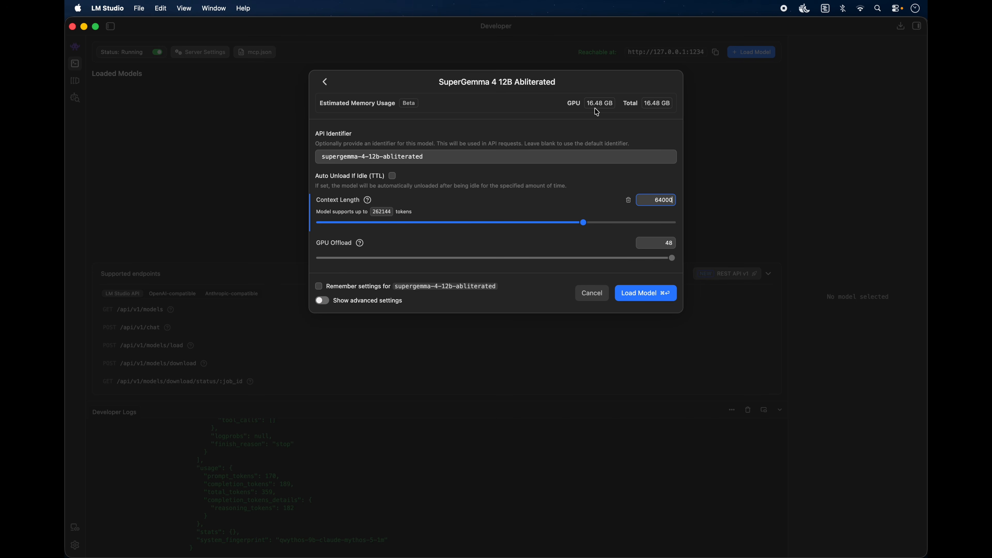
pyautogui.doubleClick(648, 201)
pyautogui.write('70000')
pyautogui.click(647, 294)
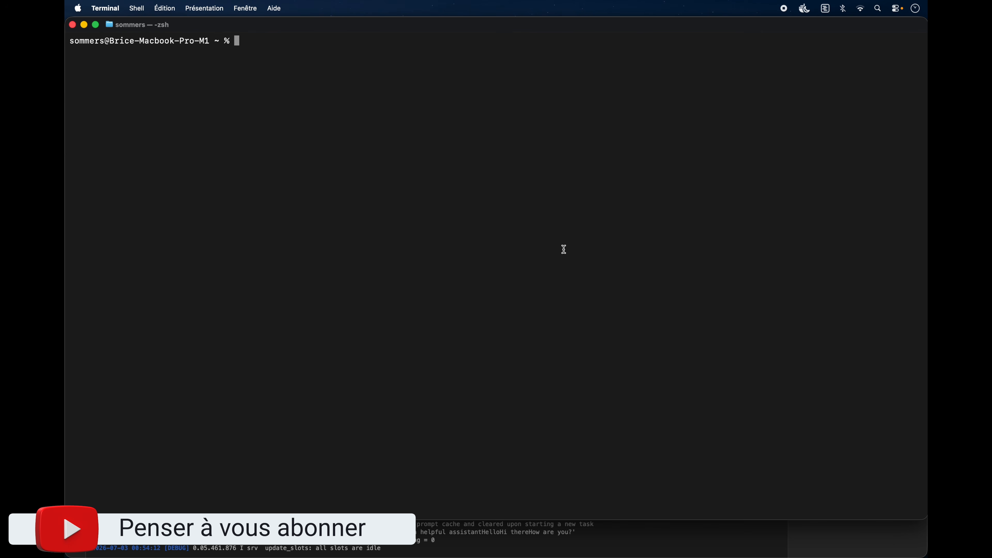
# Switch to Terminal, run "hermes model" and choose LM Studio as the provider.
pyautogui.write('hermes model')
pyautogui.press('Return')
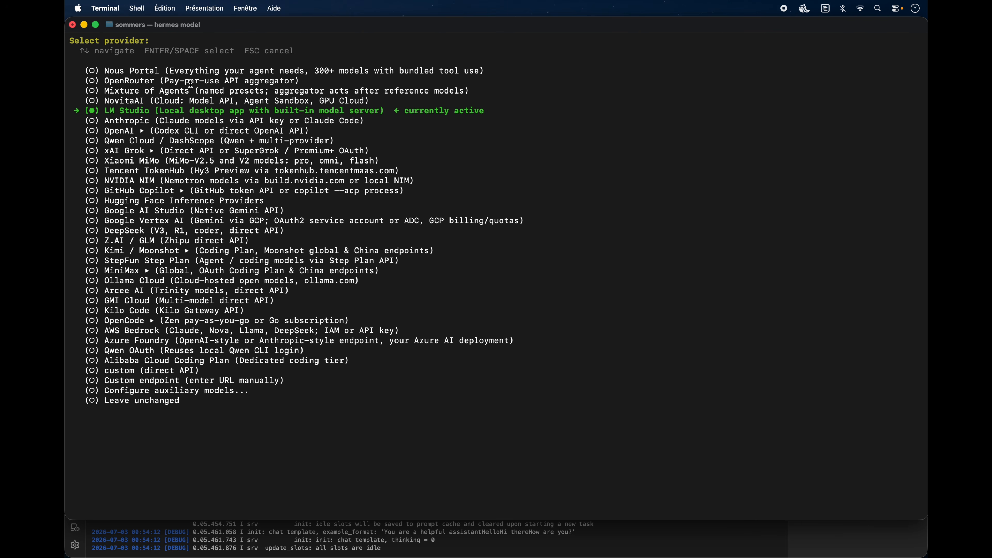
pyautogui.click(107, 80)
pyautogui.moveTo(106, 80); pyautogui.dragTo(292, 82)
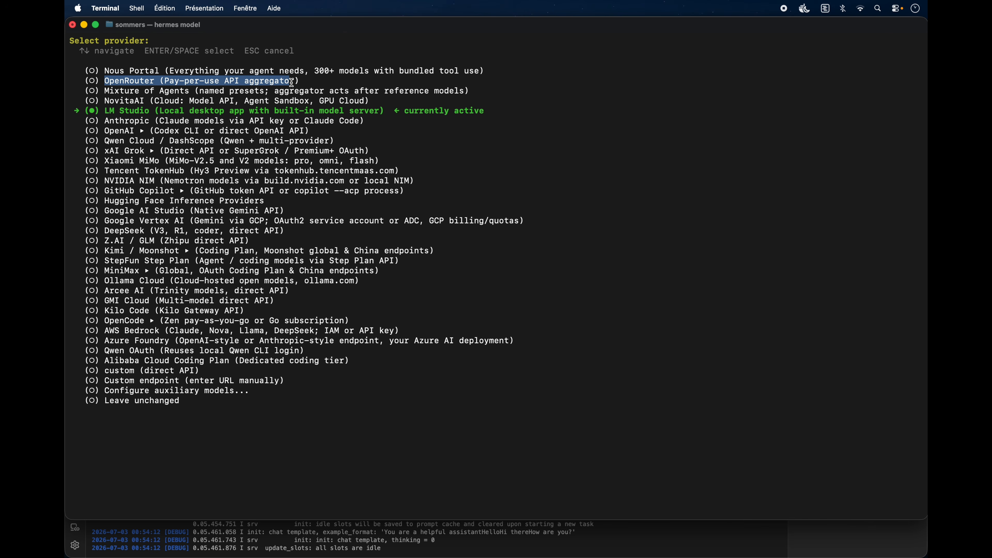
pyautogui.click(180, 292)
pyautogui.moveTo(101, 281); pyautogui.dragTo(397, 282)
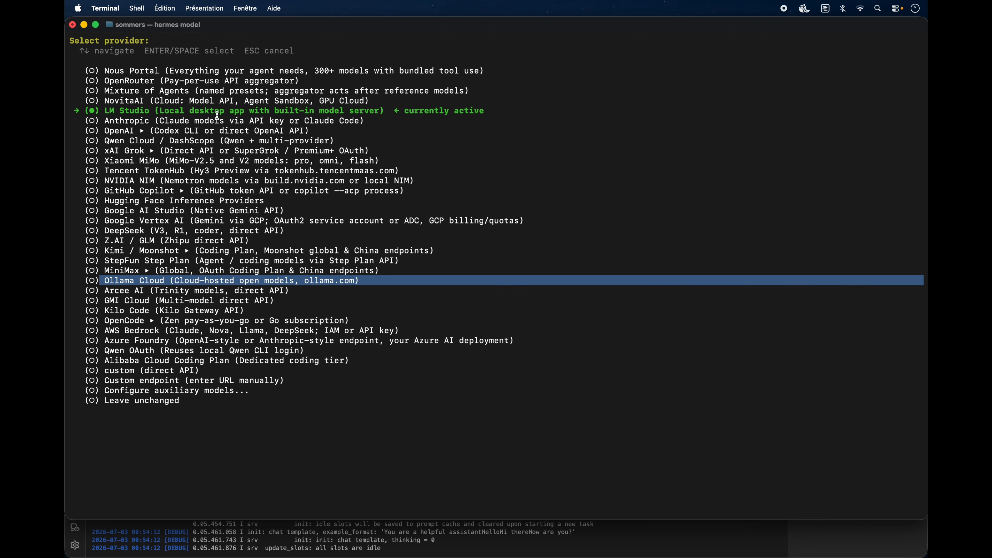
pyautogui.click(265, 422)
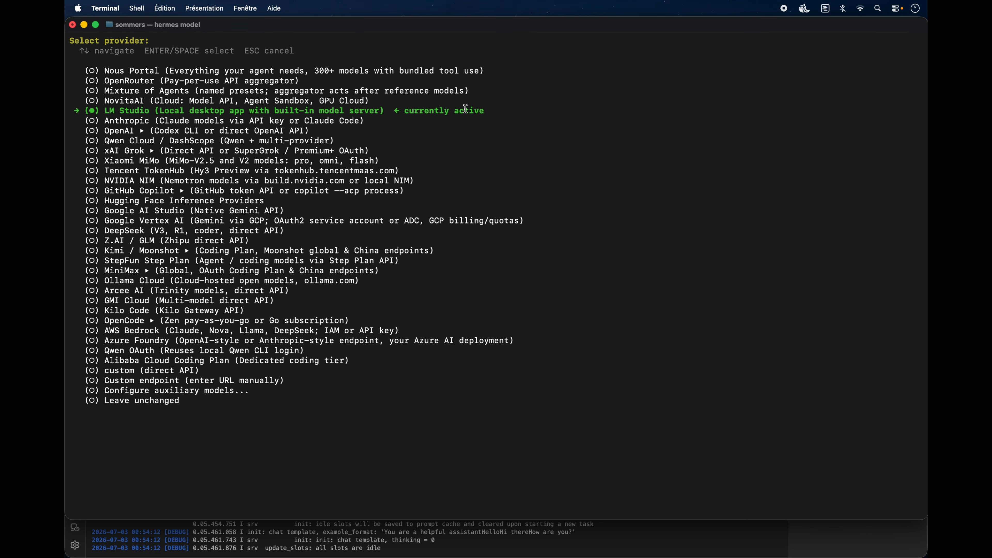
pyautogui.press('Return')
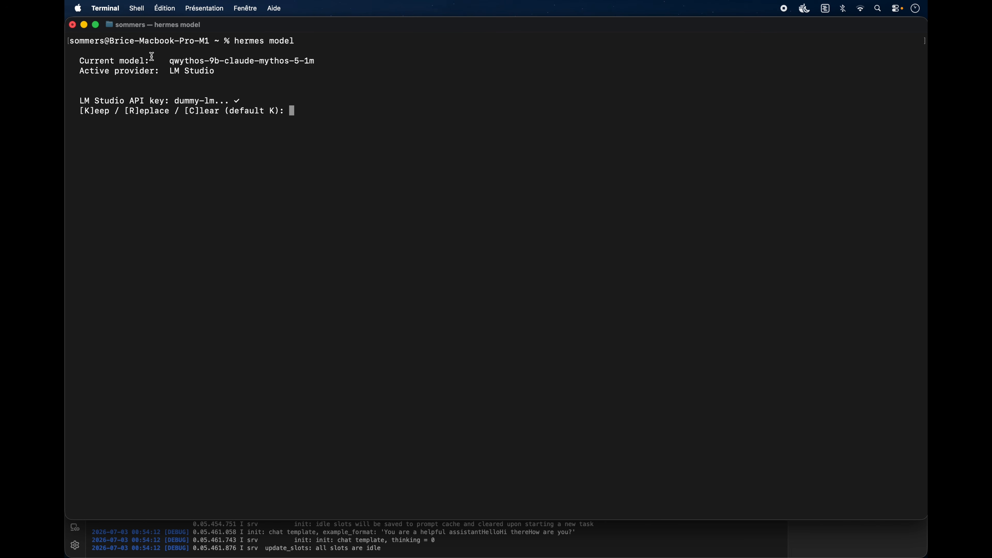
# Answer the API key prompt with R for replace, leave the new key empty and accept the default base URL.
pyautogui.write('R')
pyautogui.press('Return')
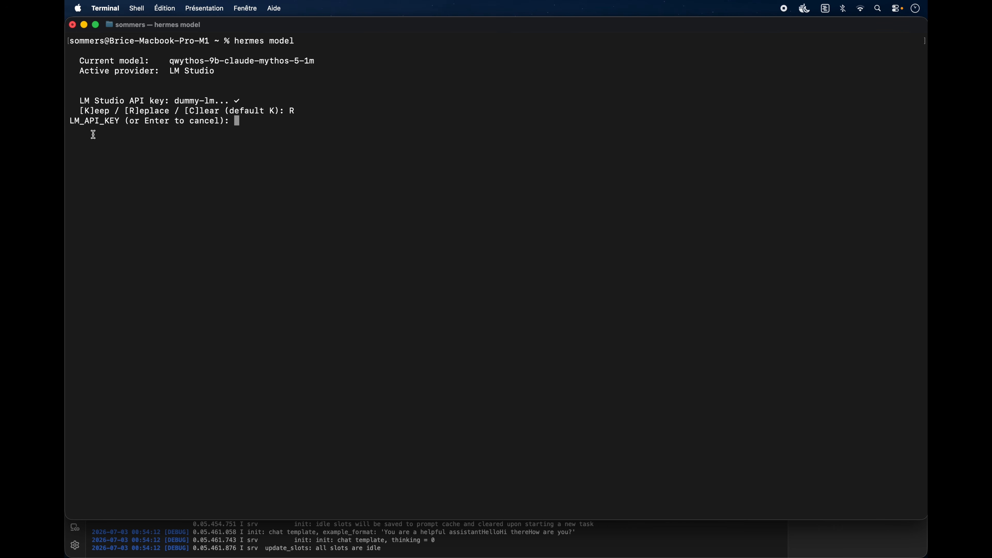
pyautogui.tripleClick(87, 122)
pyautogui.click(281, 123)
pyautogui.press('Return')
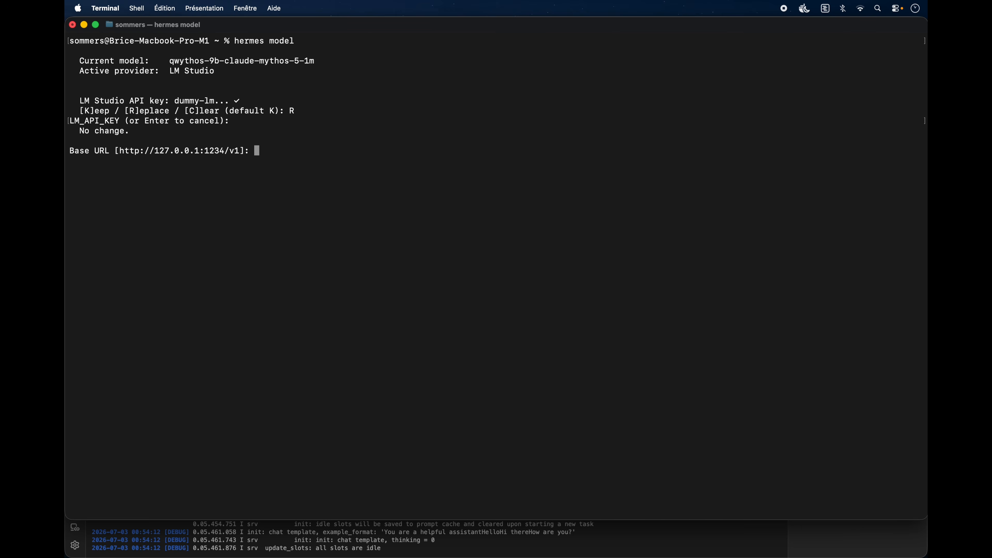
pyautogui.press('Return')
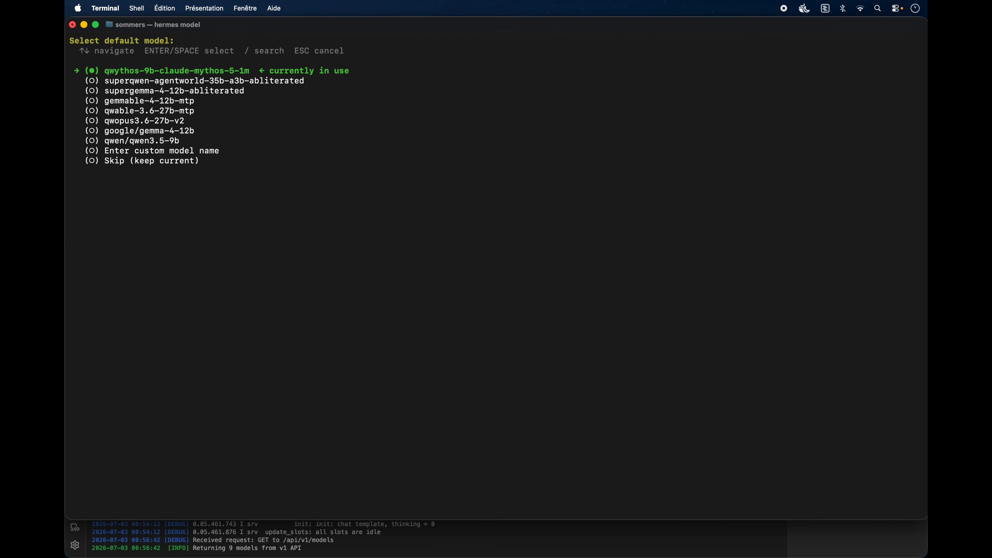
# Select supergemma-4-12b-abliterated as the default Hermes model.
pyautogui.press('Down')
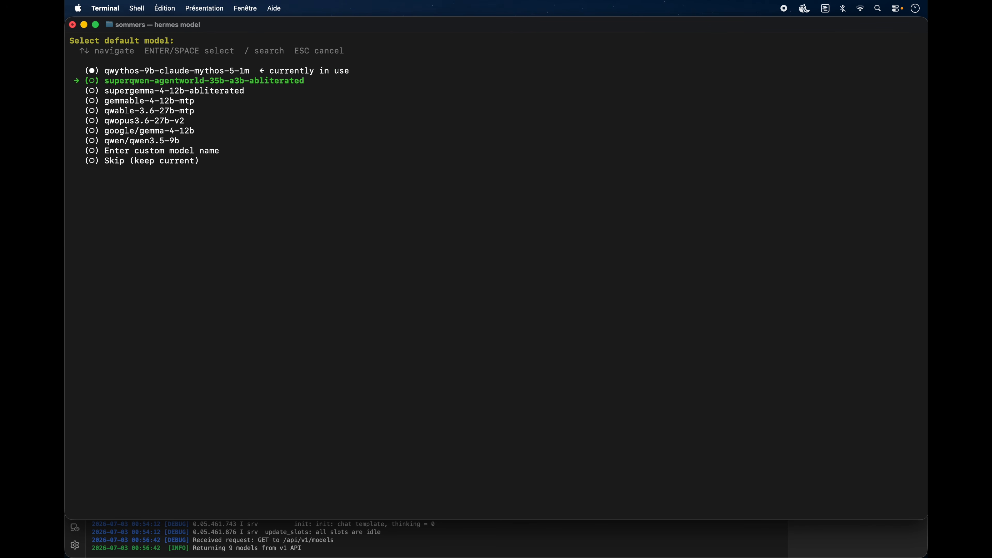
pyautogui.press('Down')
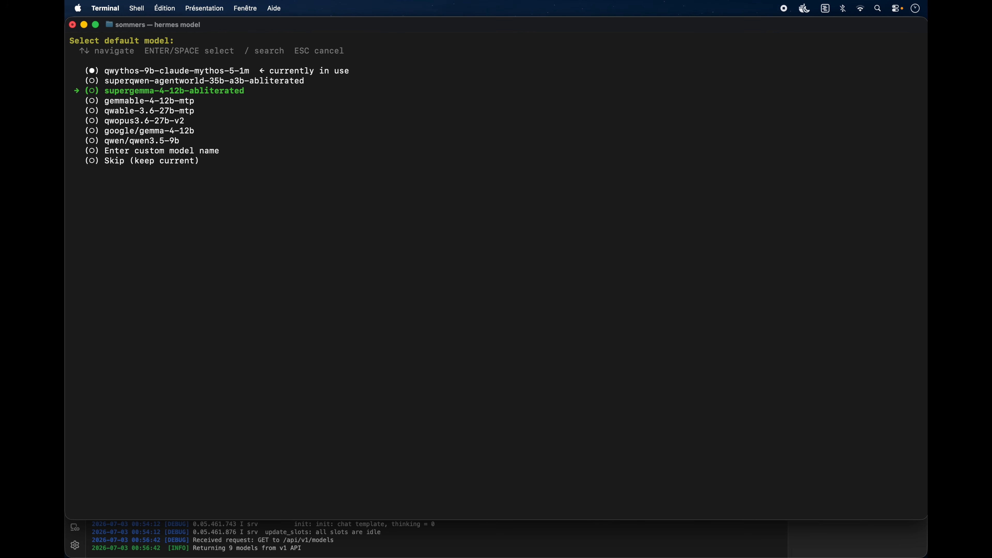
pyautogui.press('Return')
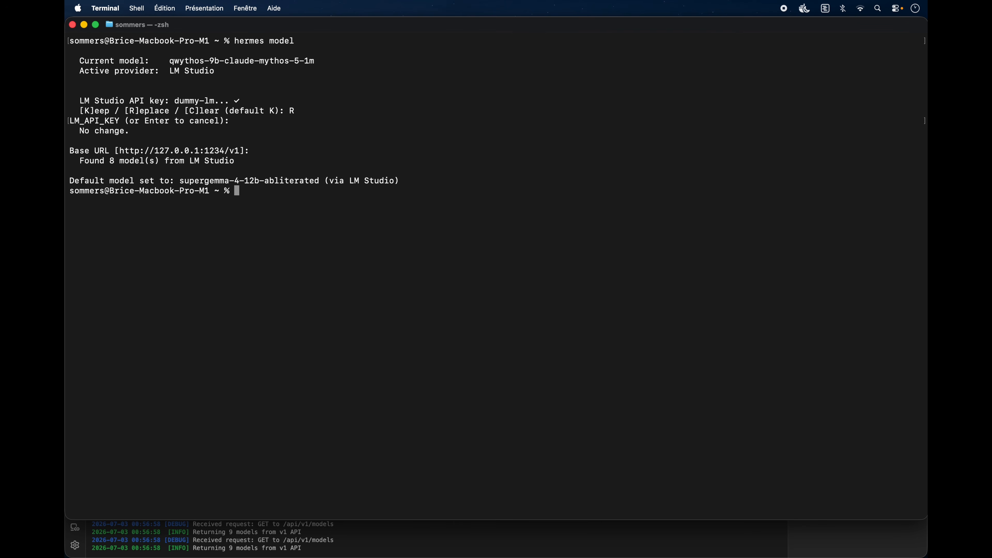
# Clear the terminal, launch Hermes Agent with "hermes" and check the model name in its status line.
pyautogui.write('clear')
pyautogui.press('Return')
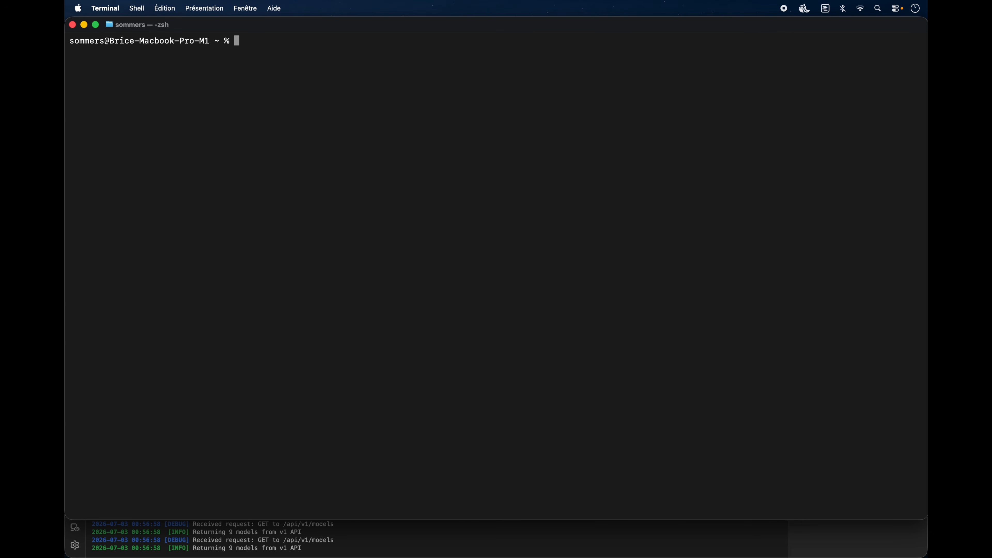
pyautogui.write('hermes')
pyautogui.press('Return')
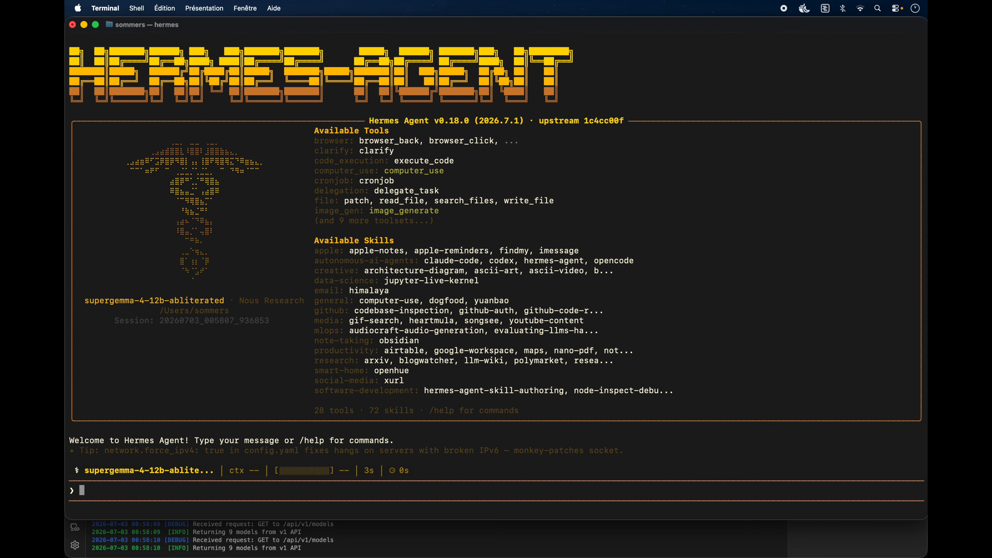
pyautogui.moveTo(83, 474); pyautogui.dragTo(214, 474)
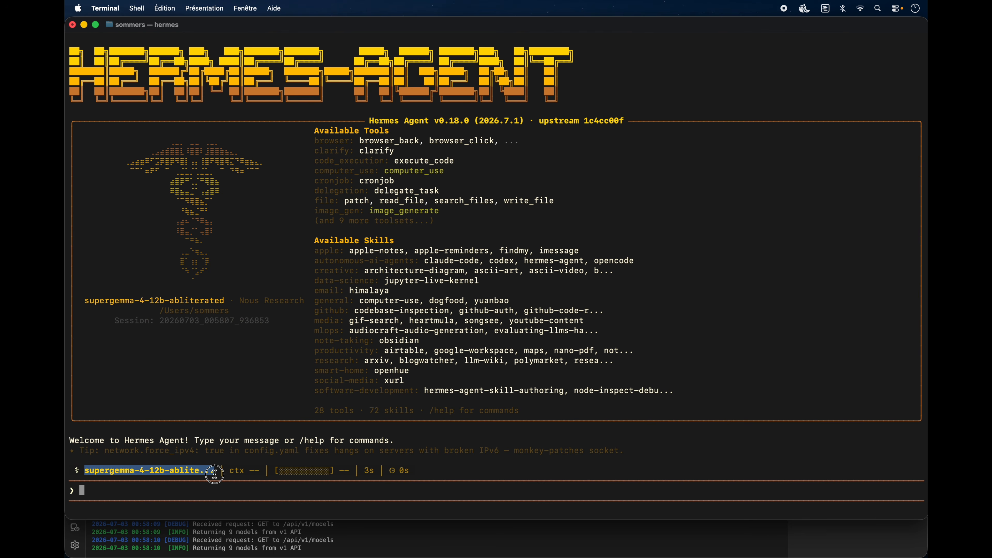
pyautogui.click(213, 487)
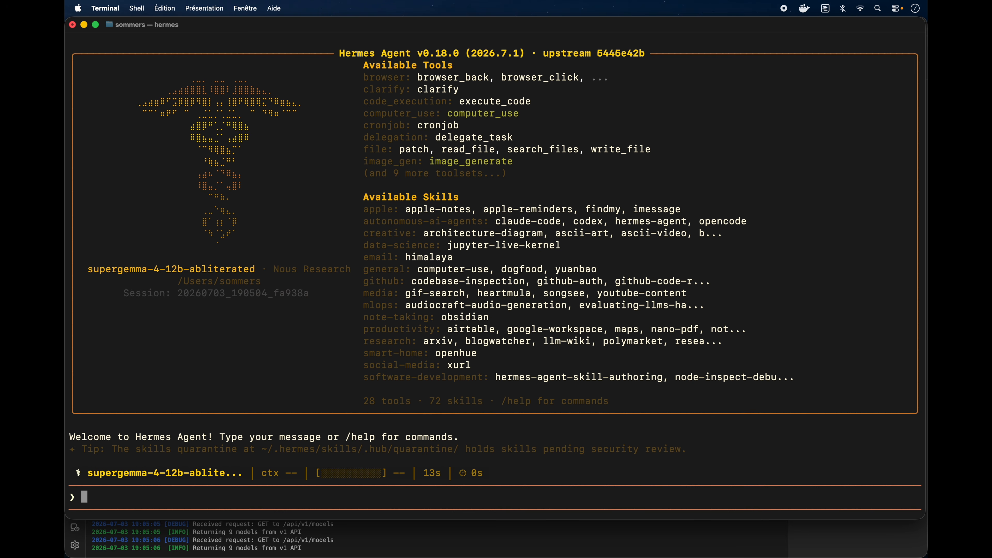
# Ask Hermes "Un nouveau PDG d’Apple a été annoncé pour septembre 2026. De qui s’agit-il ? Utiliser l’outil web search".
pyautogui.write('Un nouveau PDG d’Apple a été annoncé pour septembre 2026. De qui s’agit-il ? Utiliser l’outil web search')
pyautogui.press('Return')
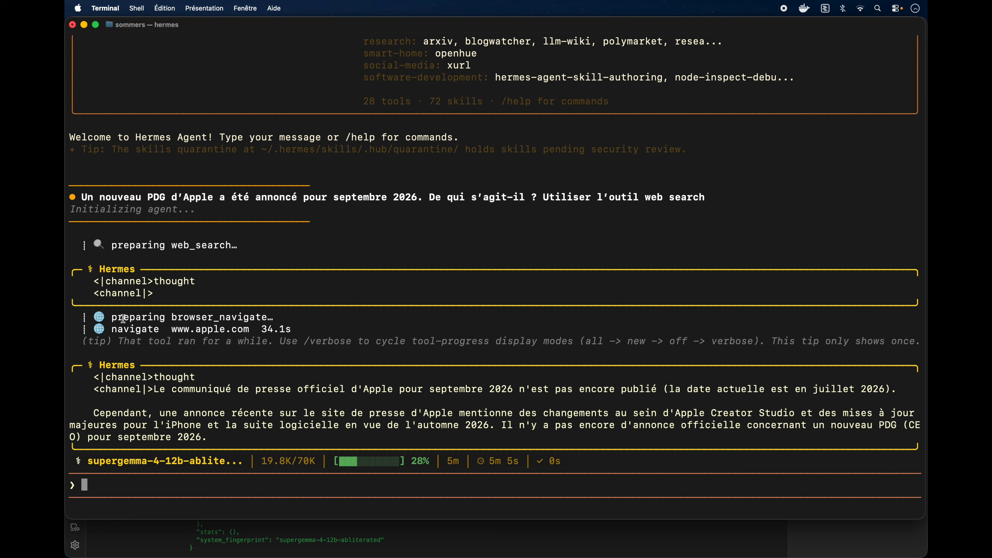
# Review the agent's browser_navigate call and answer, and switch to Chrome to compare with the Google result for the same question.
pyautogui.moveTo(174, 318); pyautogui.dragTo(267, 317)
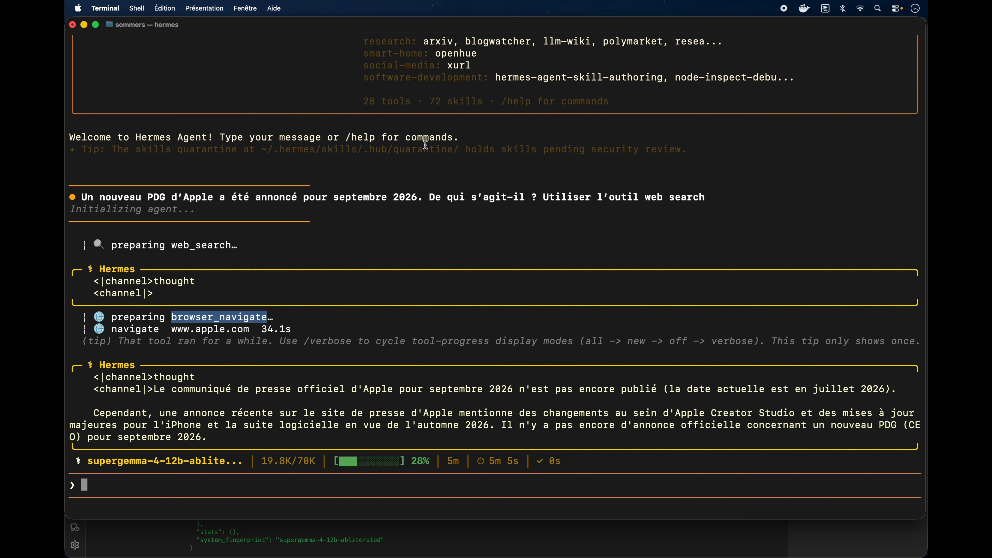
pyautogui.scroll(10, 419, 158)
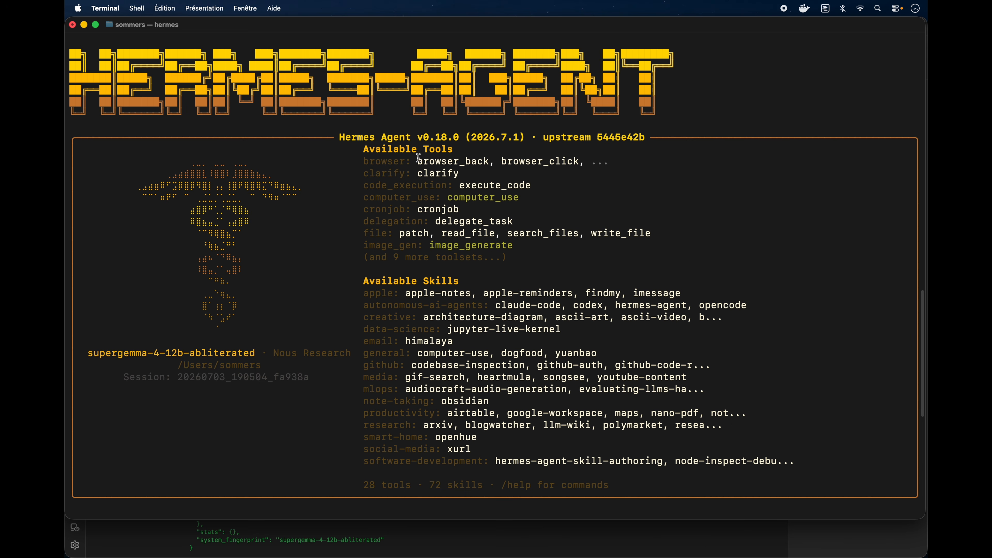
pyautogui.scroll(-8, 207, 402)
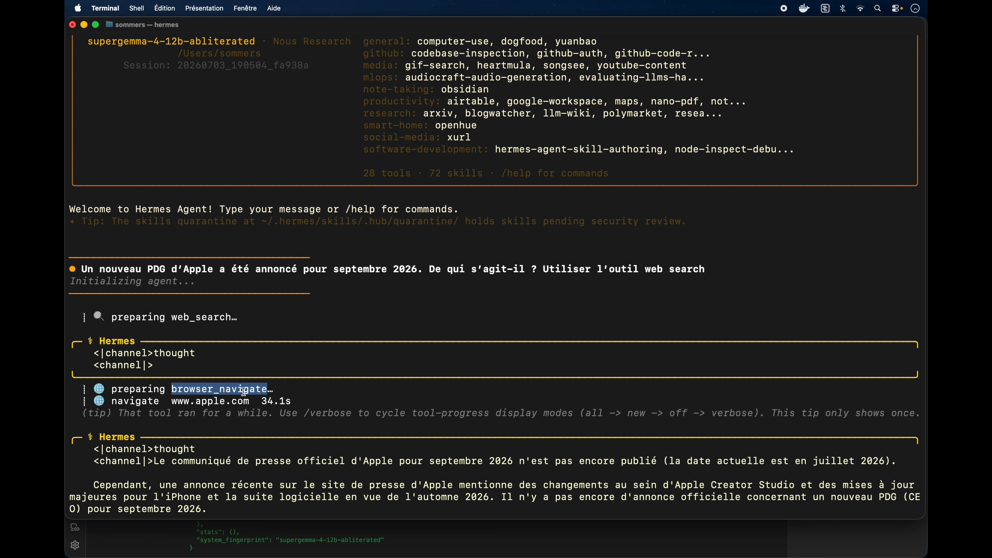
pyautogui.click(283, 412)
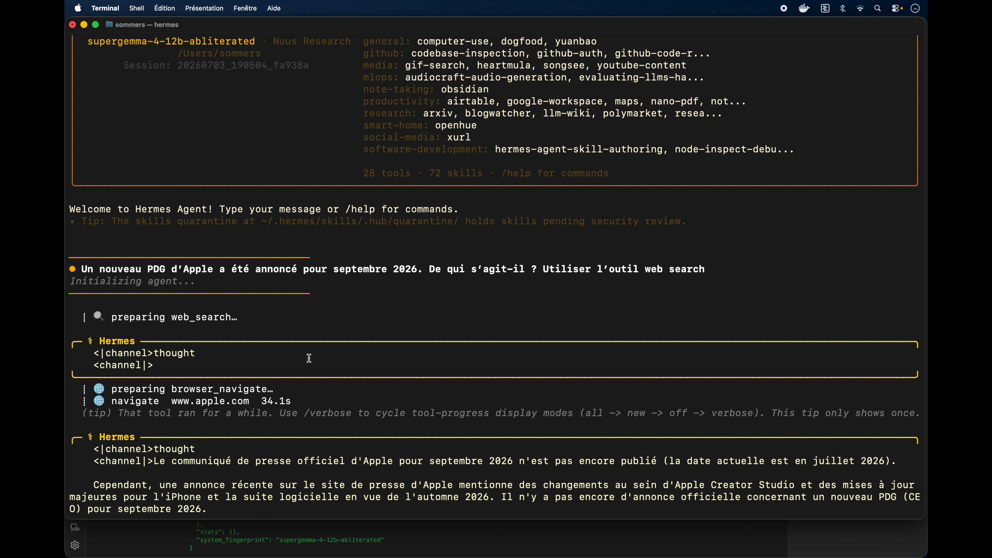
pyautogui.hotkey('ctrl', 'Right')
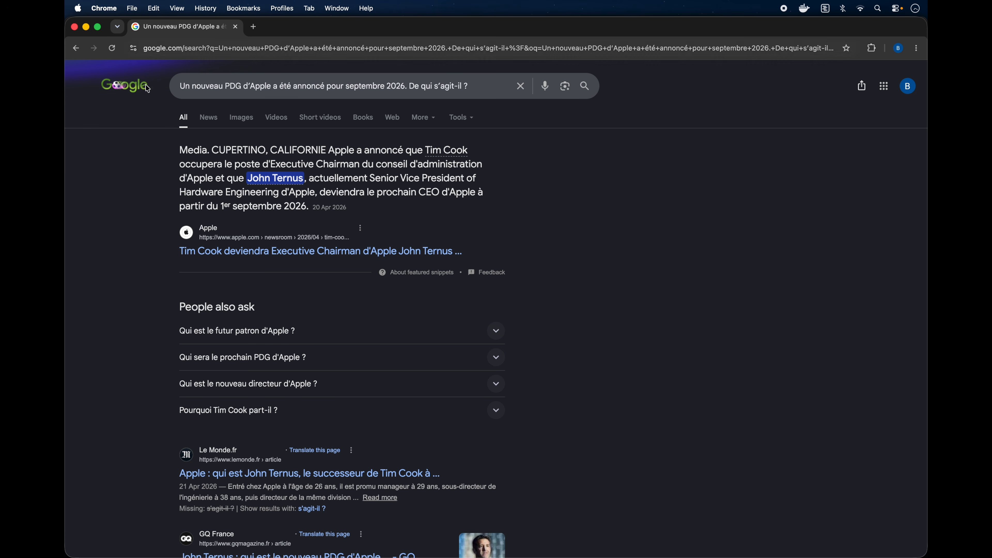
pyautogui.moveTo(249, 185)
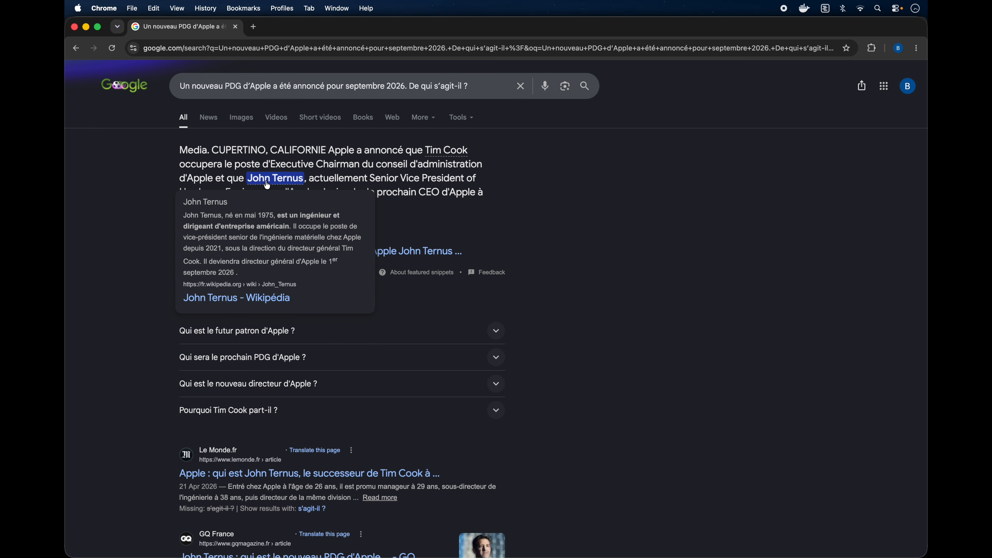